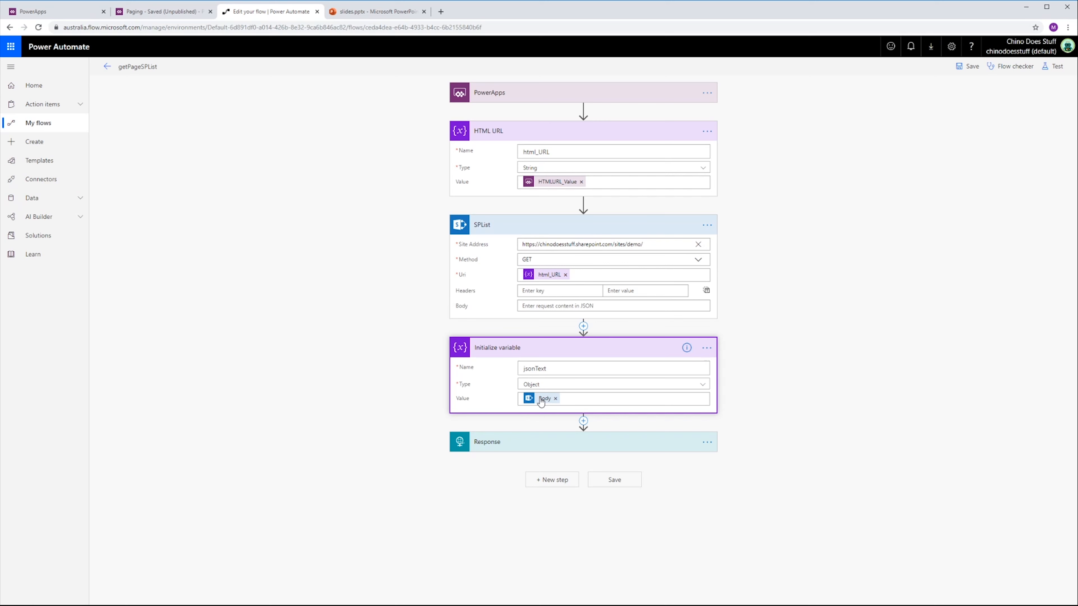
Step: Replace the initial value of the jsonText variable with the expression body('SPList')
left_click(584, 399)
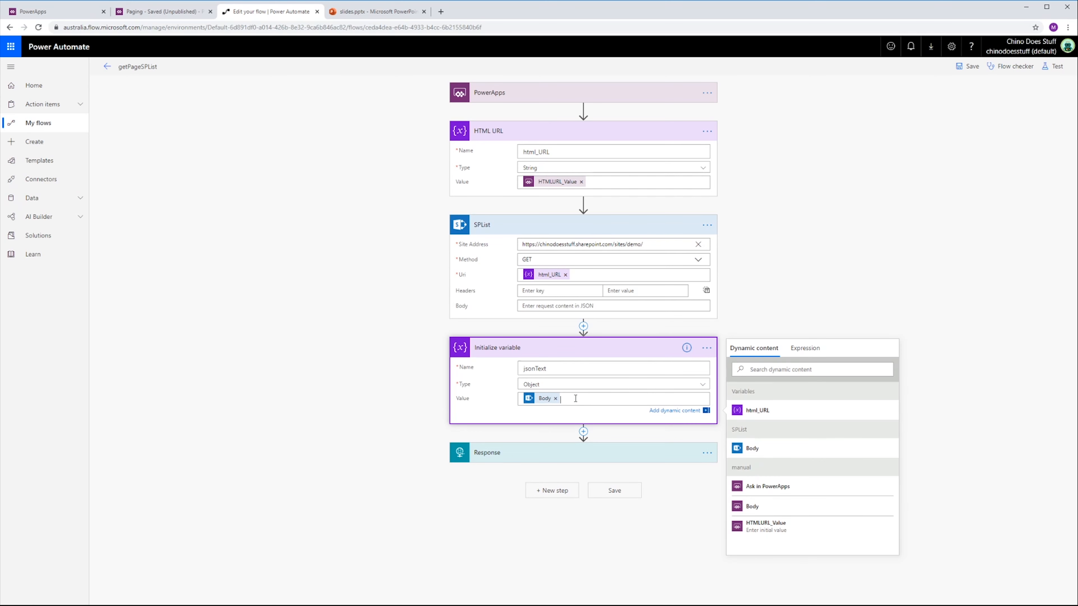
left_click(556, 398)
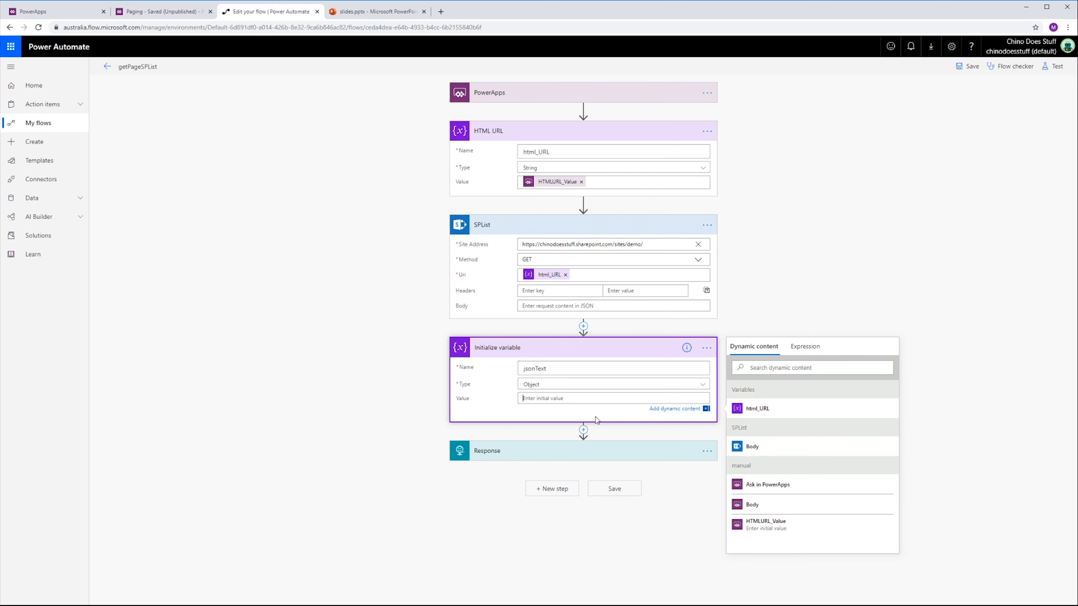
left_click(801, 349)
type("body()")
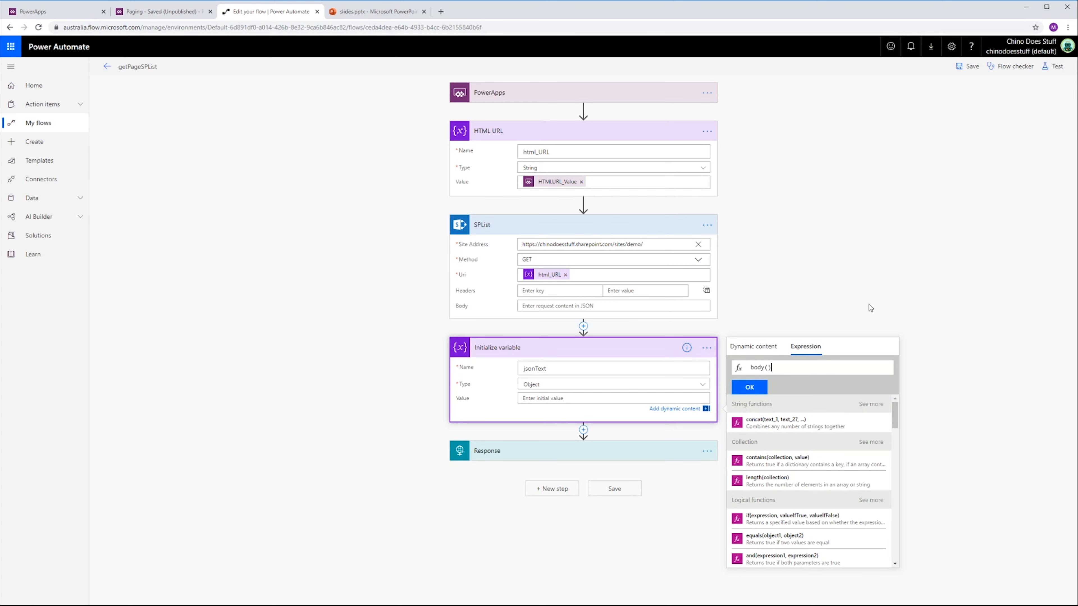
key("Left")
type("''")
type("SPList")
left_click(750, 387)
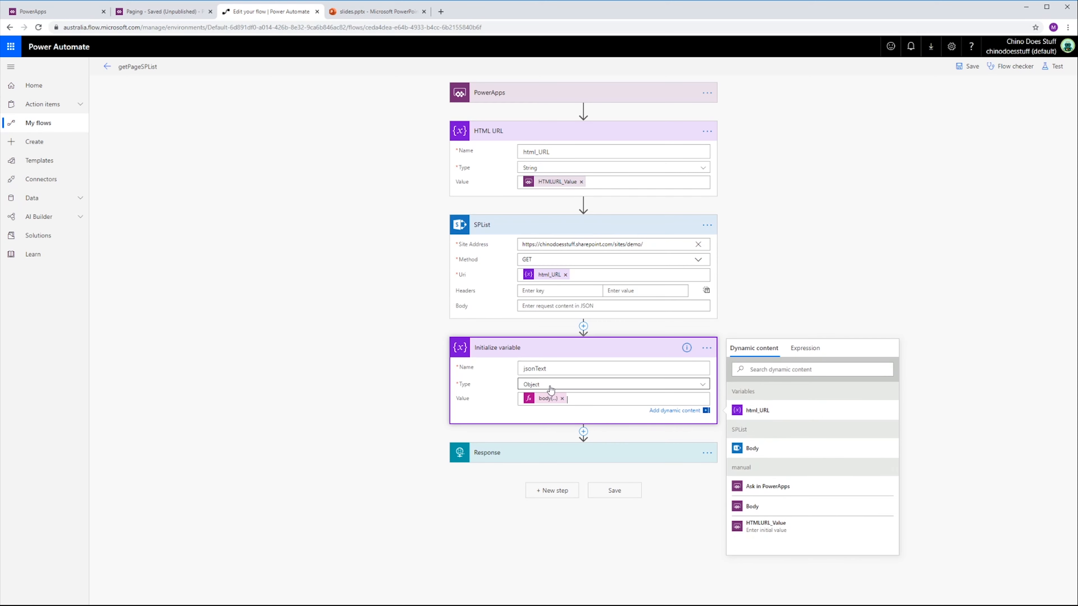
Step: Expand the Response action with its advanced options and examine the response body JSON schema
left_click(542, 453)
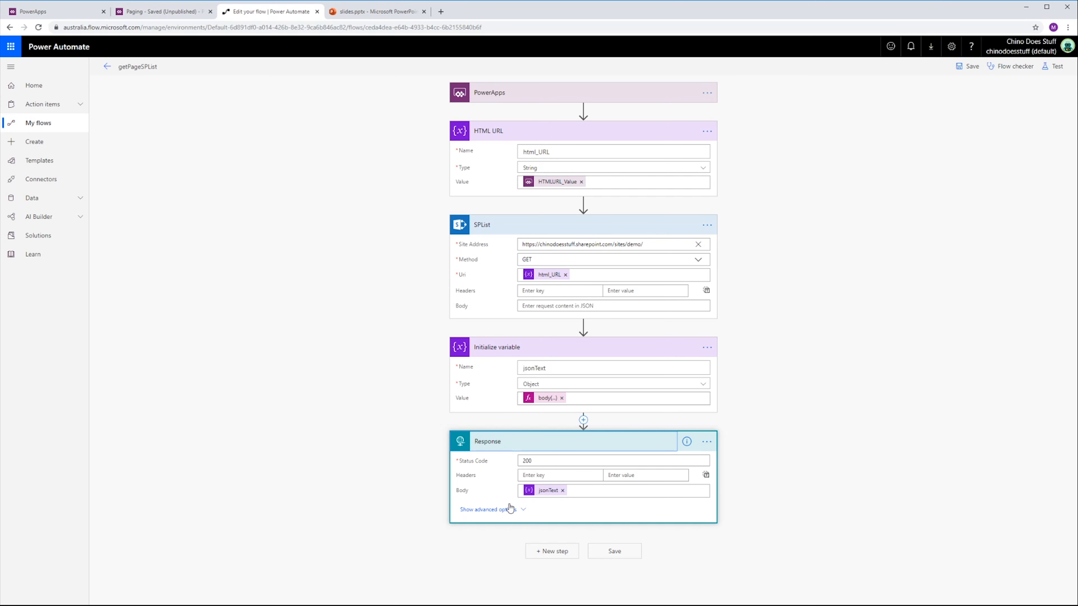
left_click(470, 512)
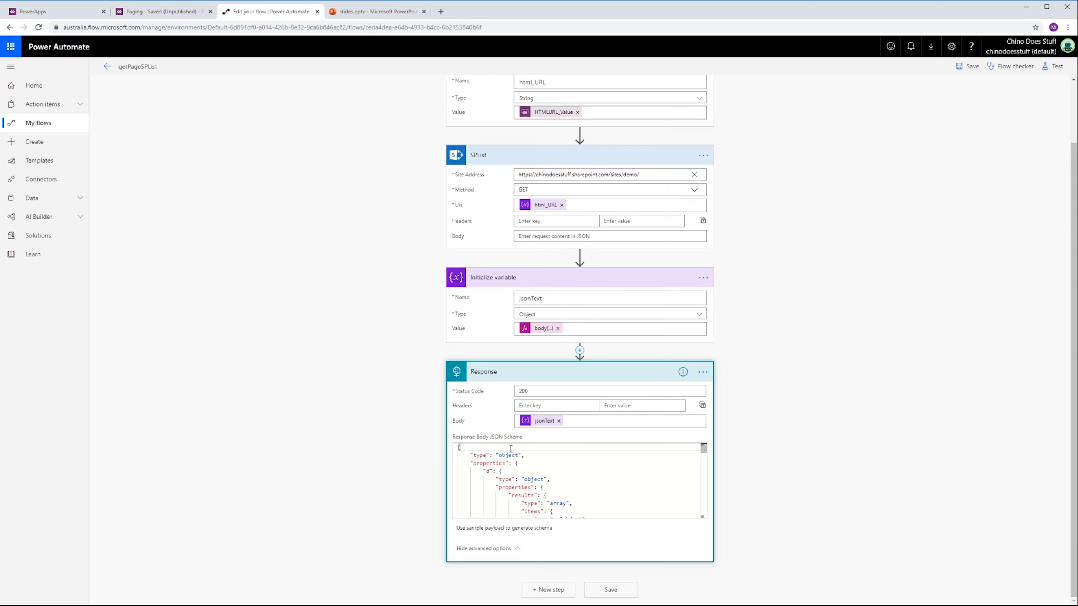
scroll(528, 504, "down", 5)
scroll(535, 486, "up", 8)
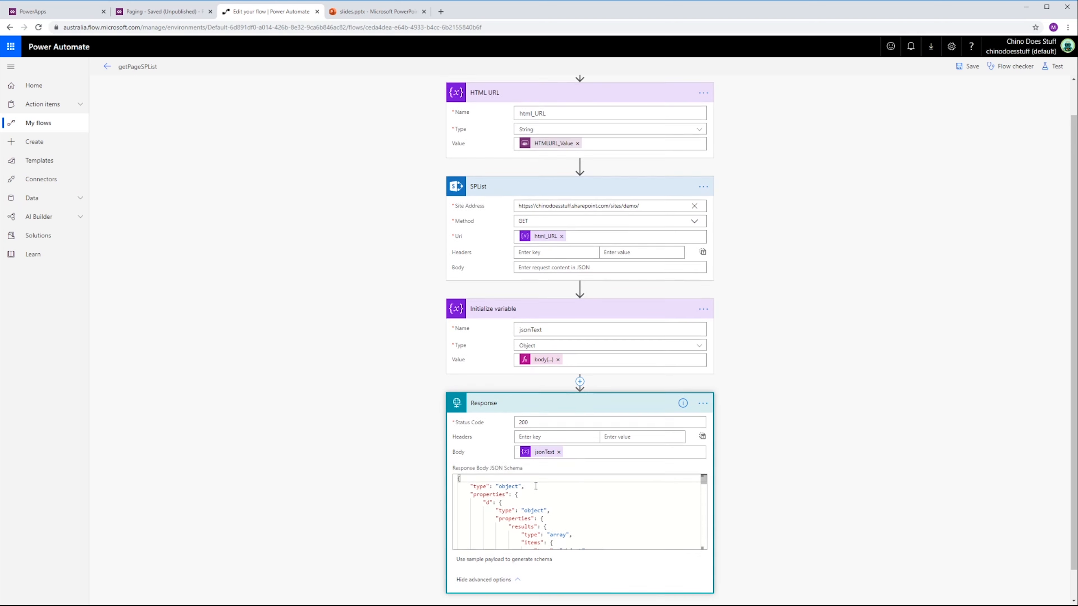
scroll(535, 493, "down", 2)
scroll(737, 511, "down", 1)
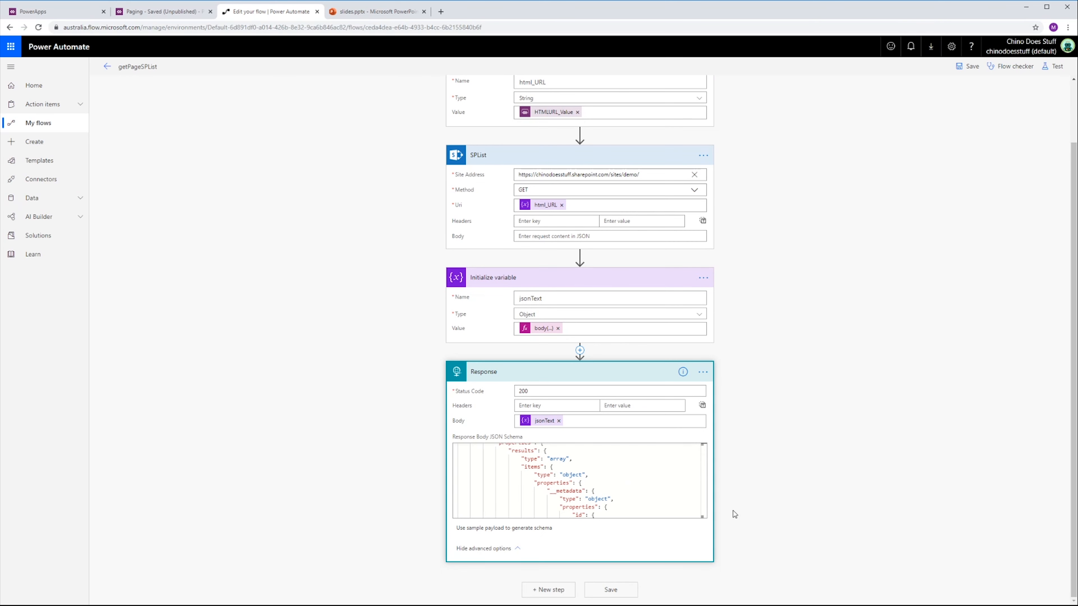
Step: Try to generate the Response action's body schema from a sample JSON payload
left_click(488, 530)
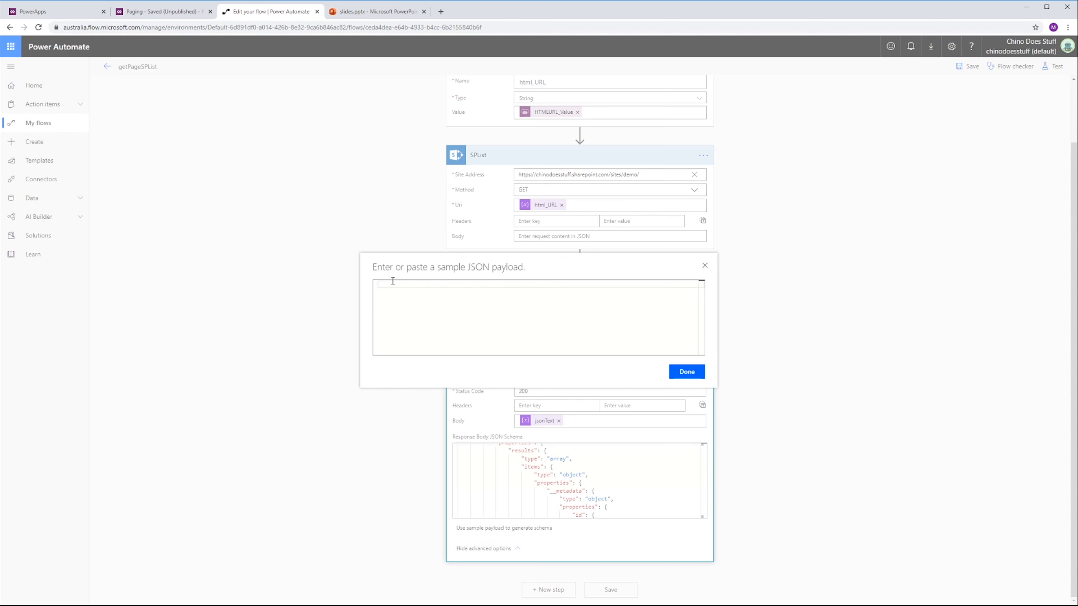
left_click(385, 286)
left_click(694, 376)
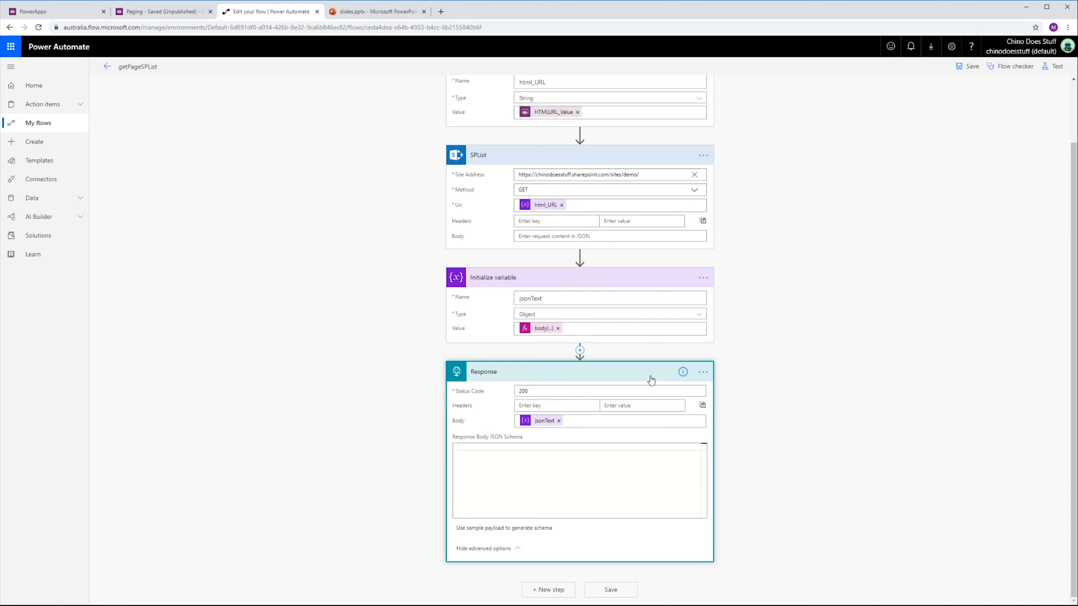
Step: Leave the getPageSPList flow editor, discarding the unsaved changes, and open the flow's most recent run
left_click(107, 67)
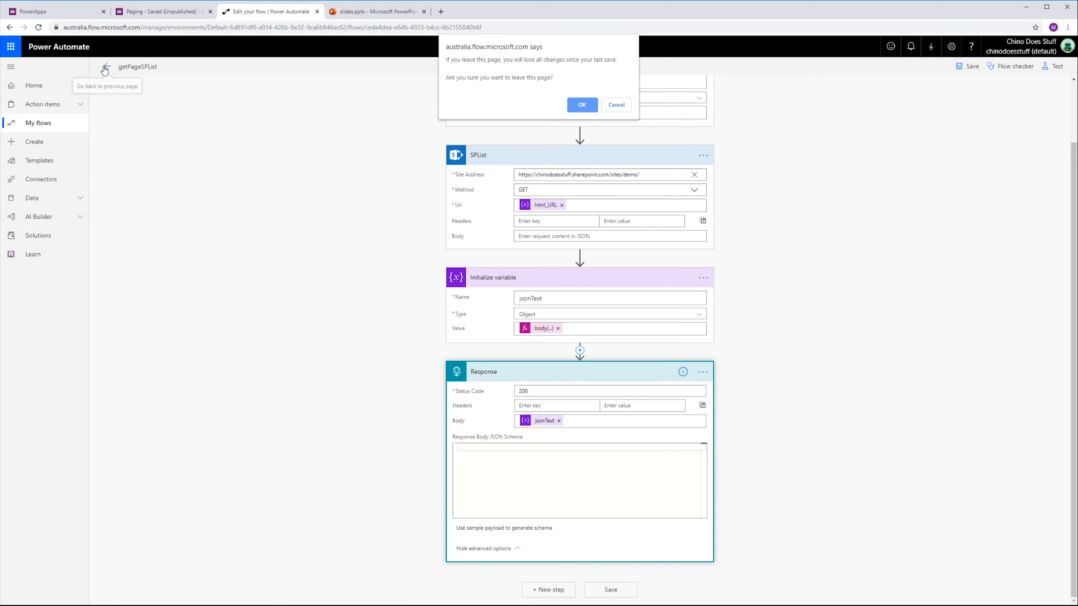
left_click(607, 102)
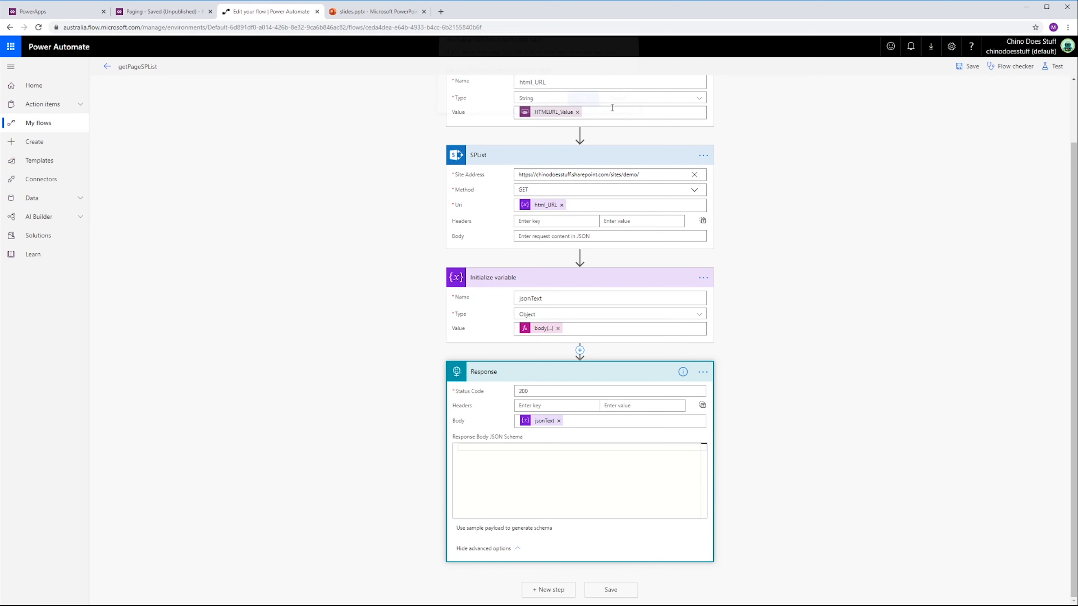
left_click(107, 67)
left_click(575, 106)
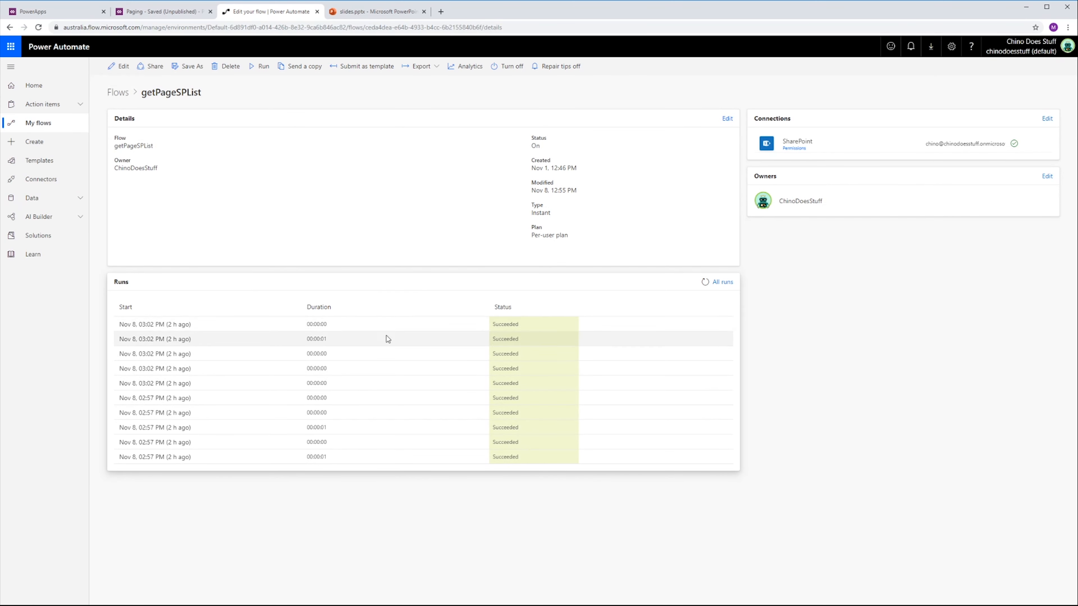
left_click(171, 324)
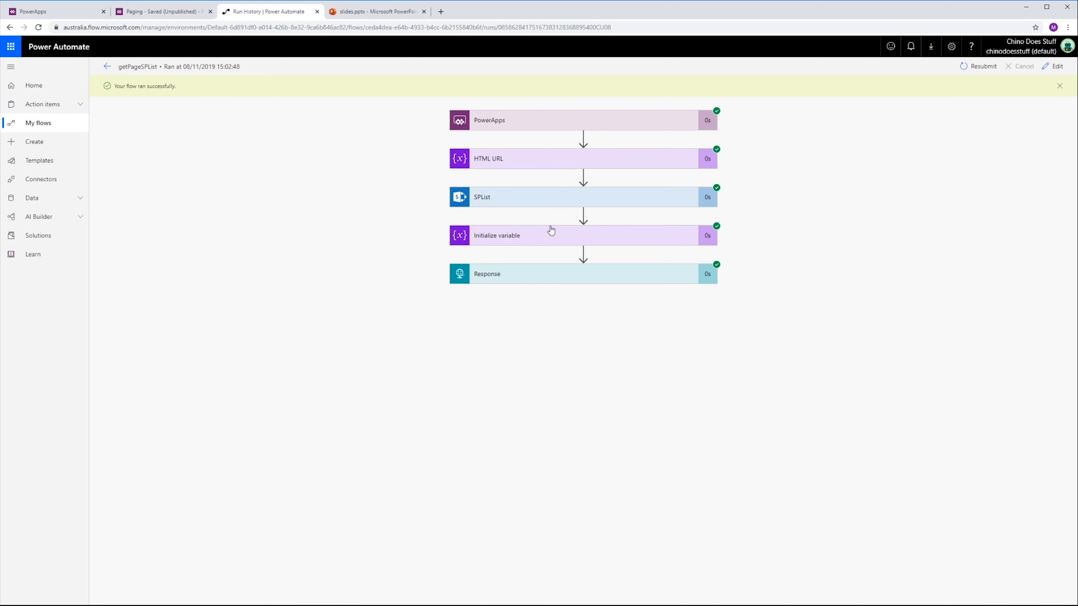
Step: Select and copy the complete output Body JSON of the run's SPList action
left_click(516, 199)
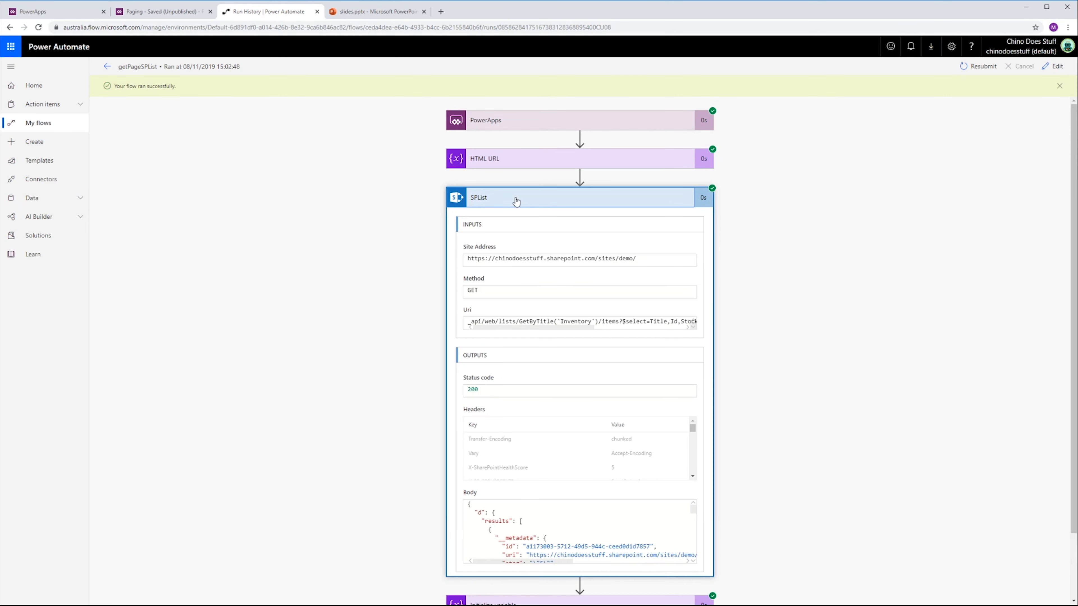
scroll(563, 510, "down", 5)
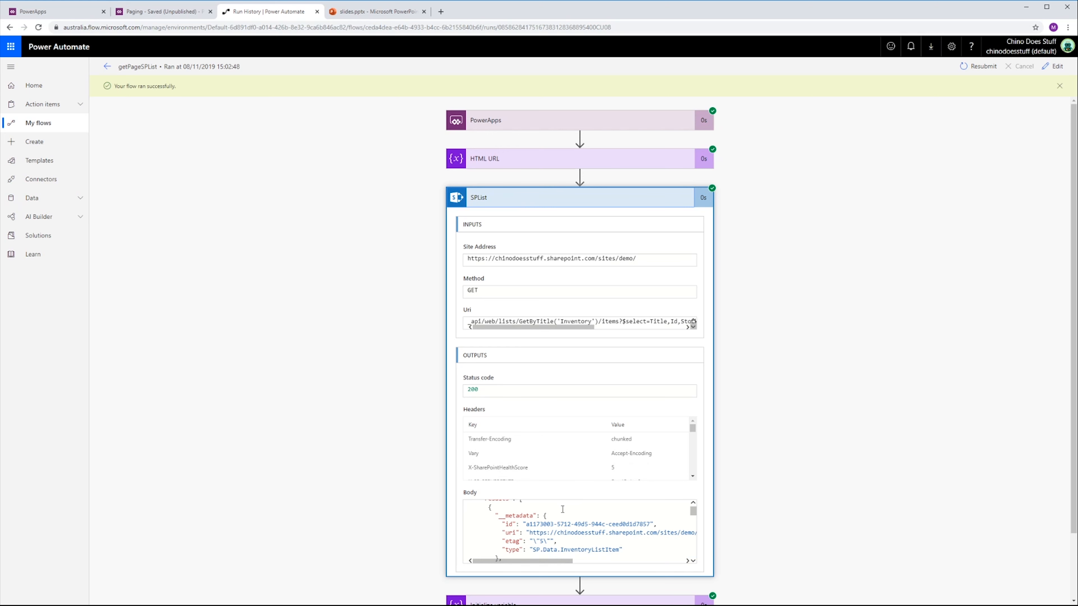
scroll(561, 509, "down", 10)
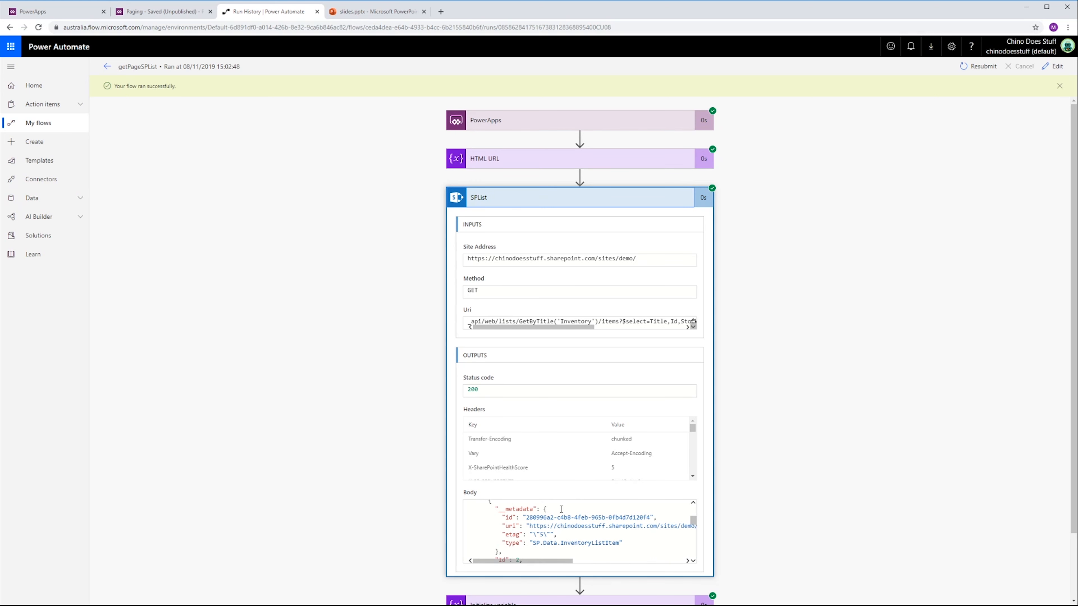
scroll(561, 509, "down", 10)
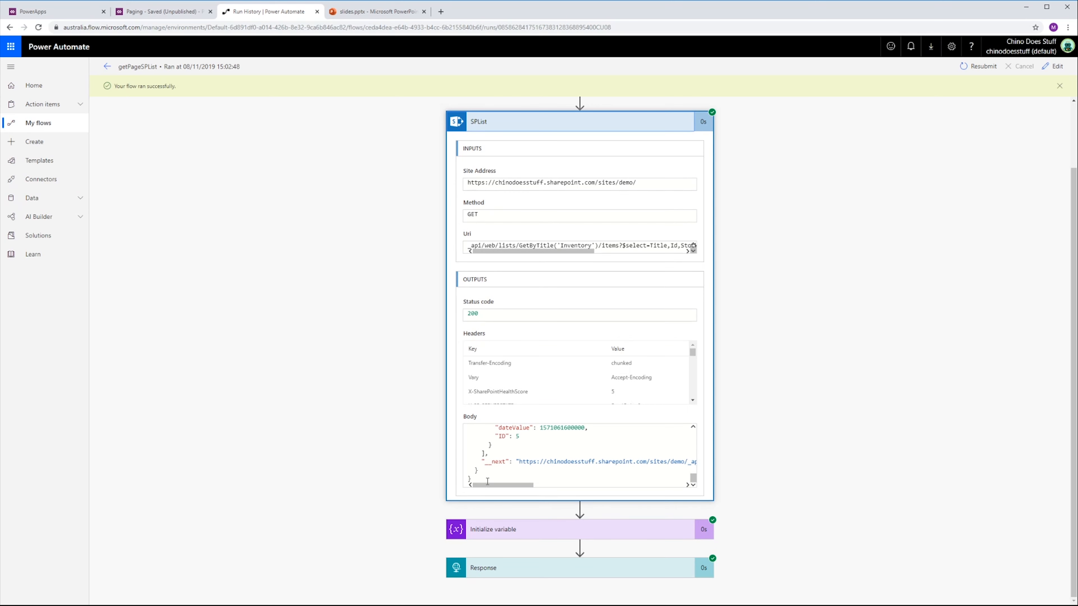
left_click_drag(471, 479, 426, 368)
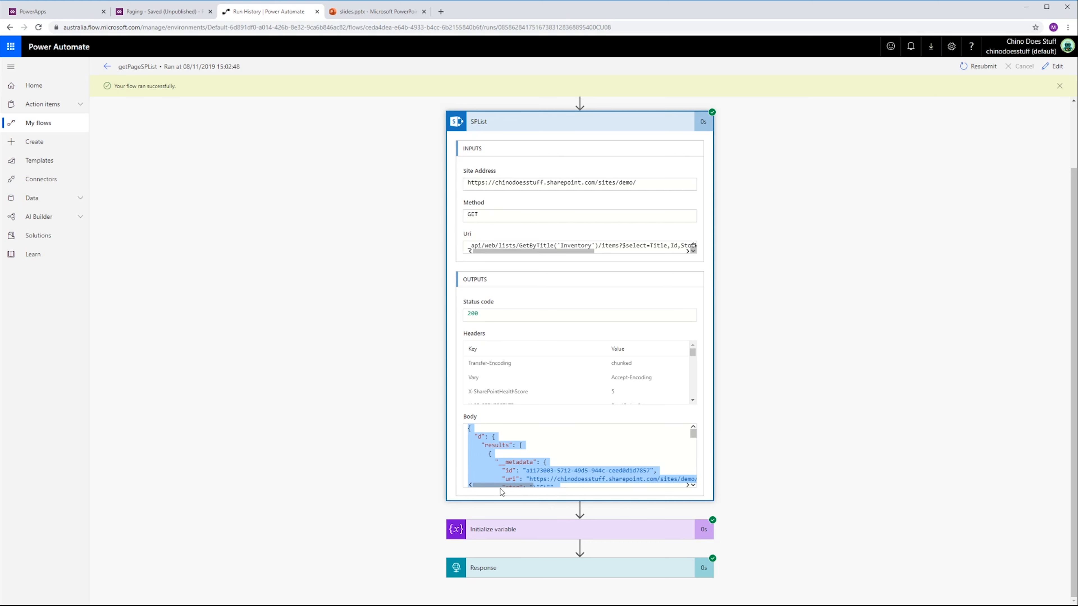
left_click(475, 454)
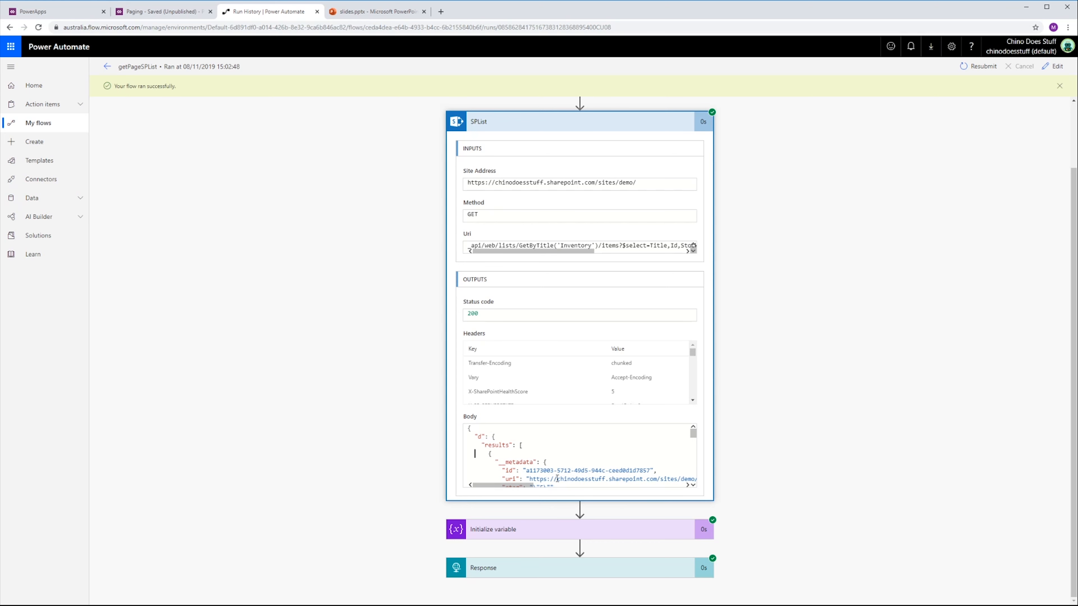
left_click_drag(469, 427, 635, 550)
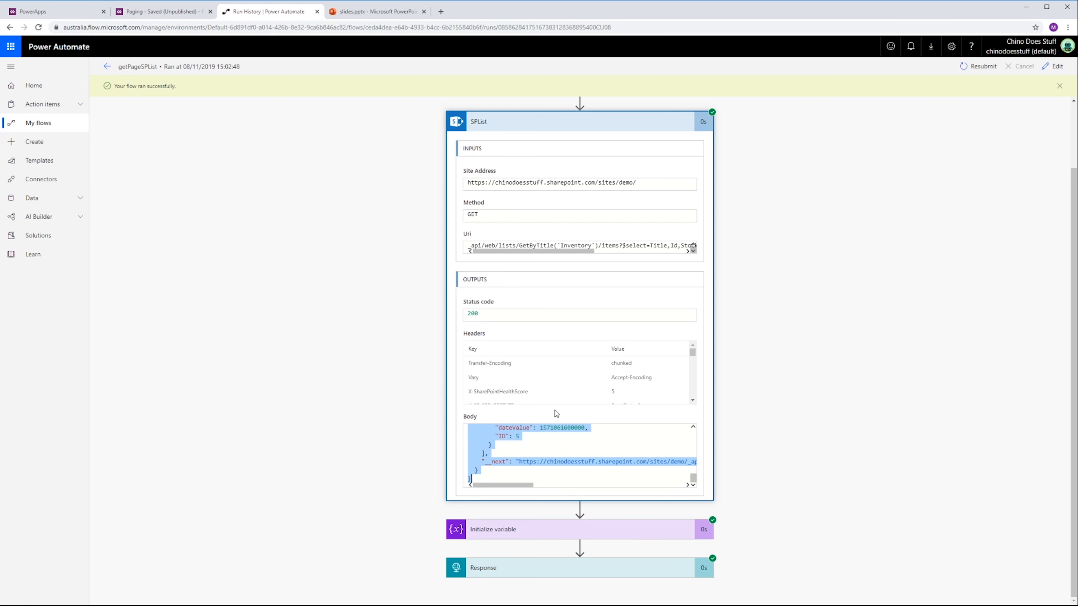
Step: Reopen the flow for editing and generate the Response action's body JSON schema from the copied SPList output as sample payload
left_click(107, 66)
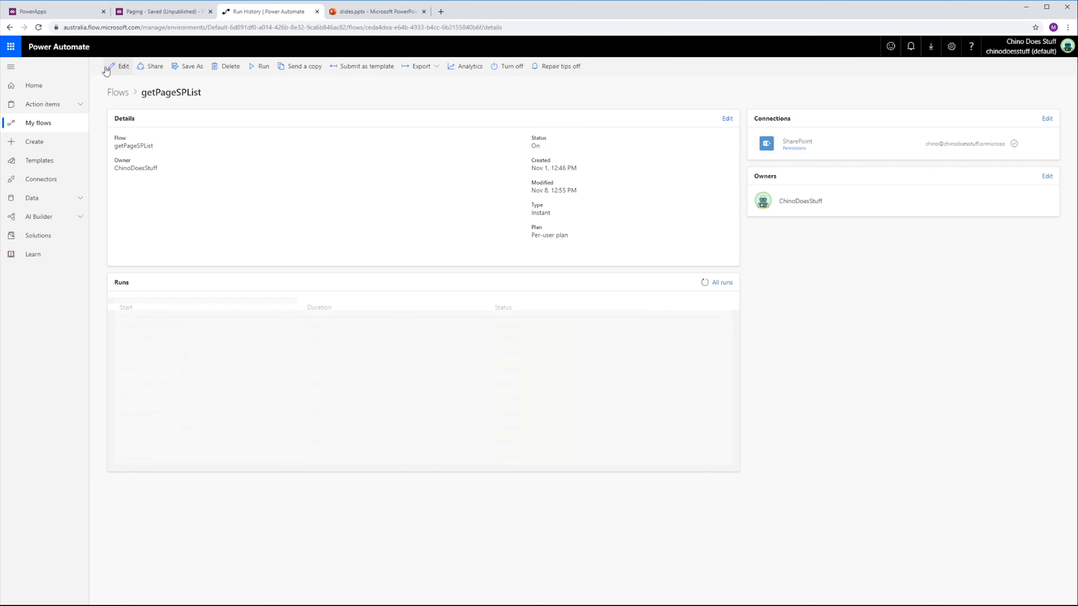
left_click(121, 68)
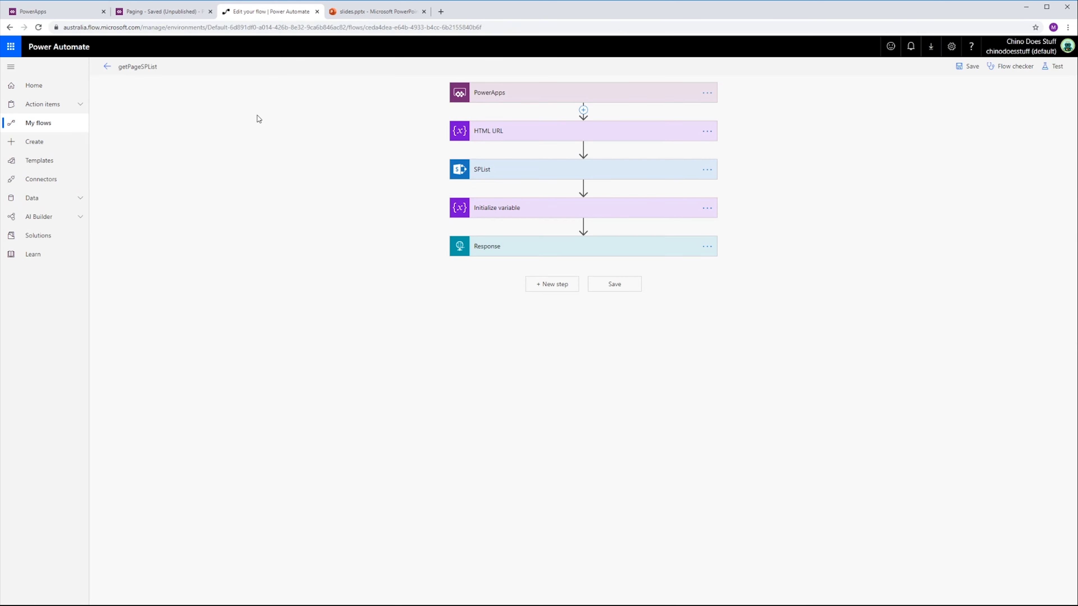
left_click(501, 250)
left_click(489, 315)
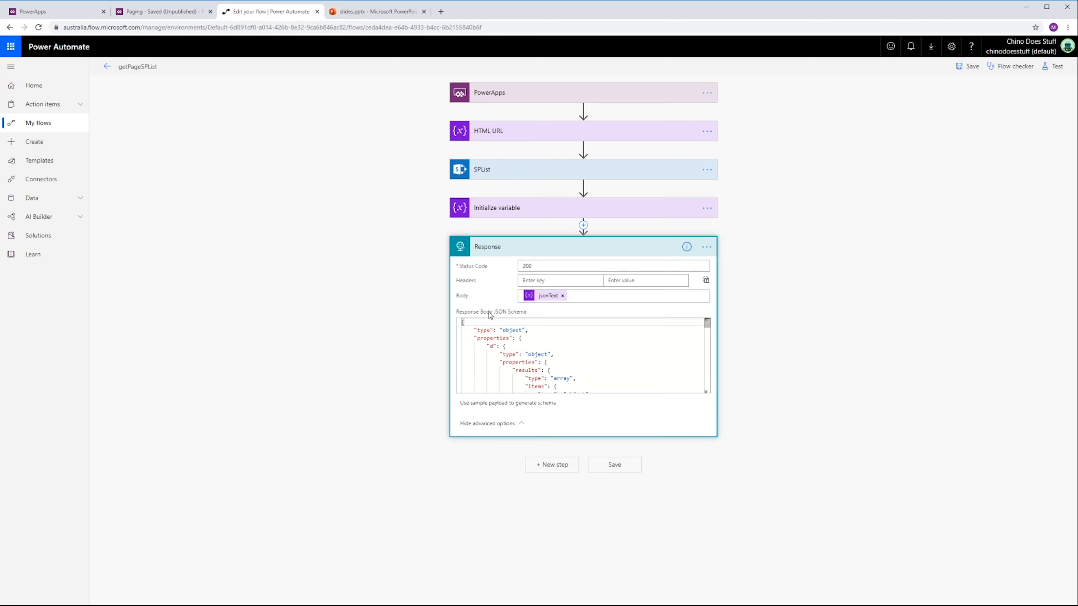
left_click(487, 409)
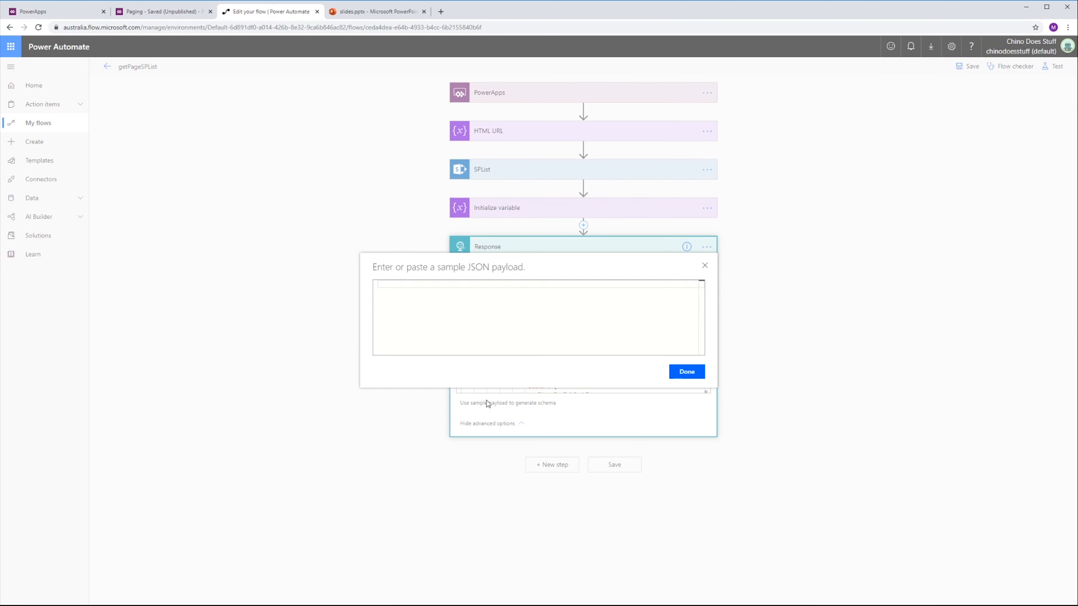
left_click(393, 285)
key("ctrl+v")
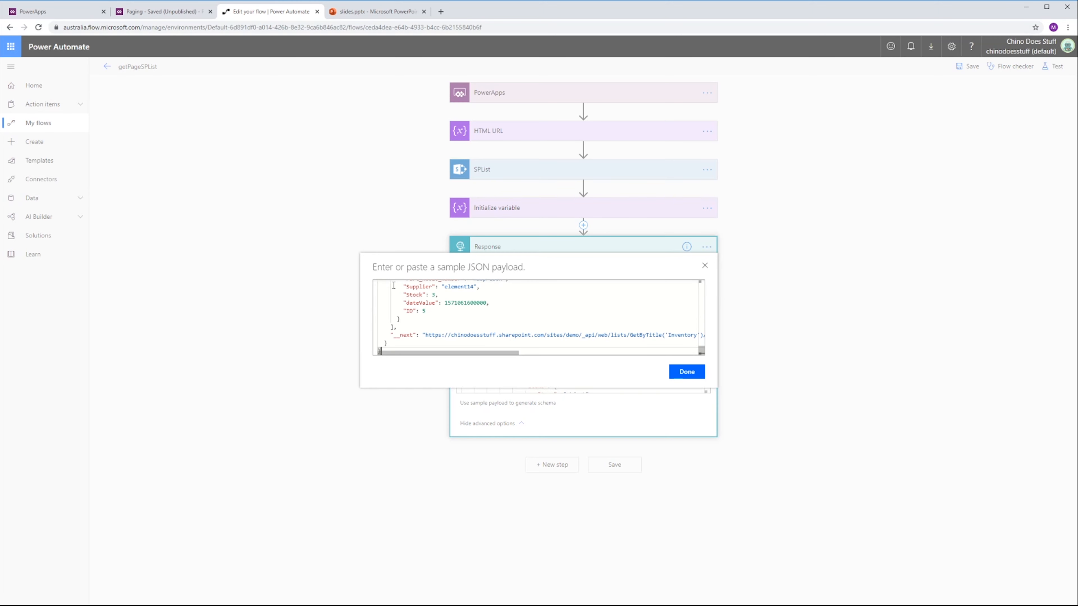
left_click(685, 372)
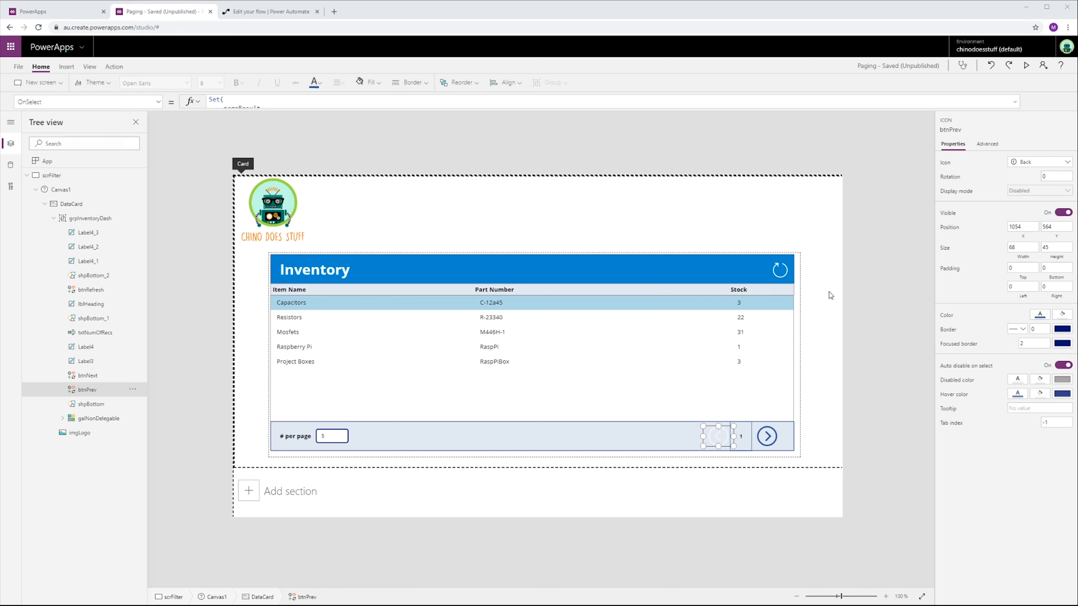
Step: Switch to the Paging app in PowerApps and examine the Inventory refresh icon's OnSelect formula, including colPageHistory, URIPath and varRecNos
left_click(781, 274)
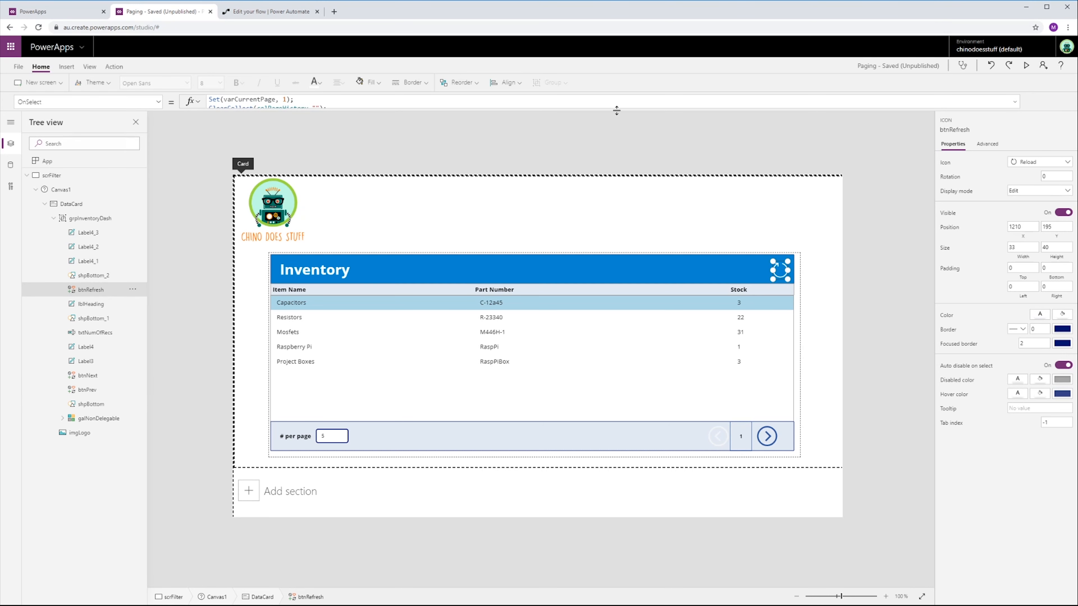
left_click_drag(582, 107, 594, 465)
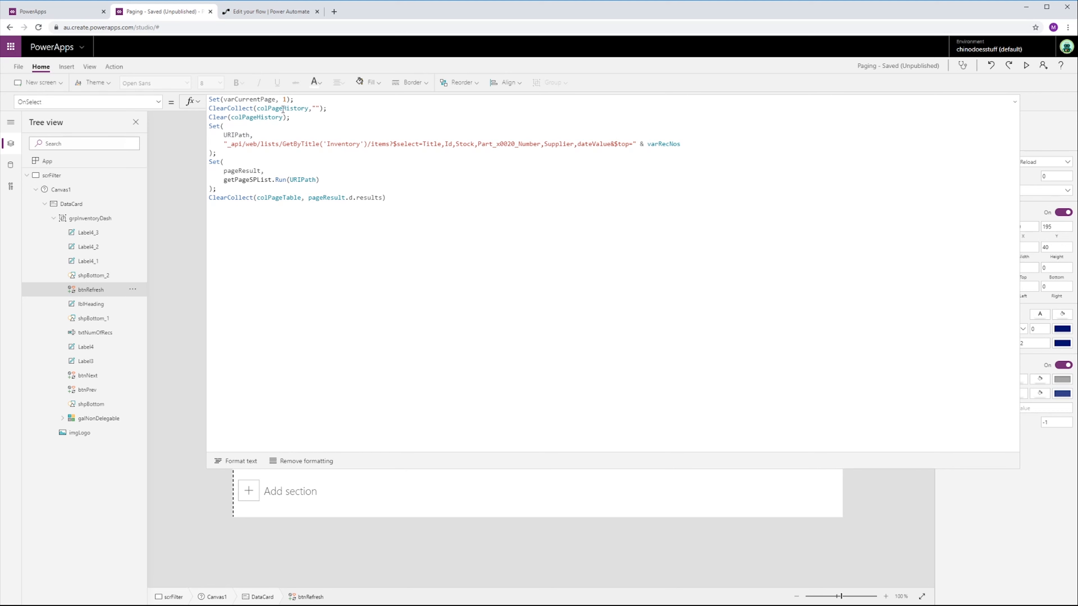
left_click(251, 101)
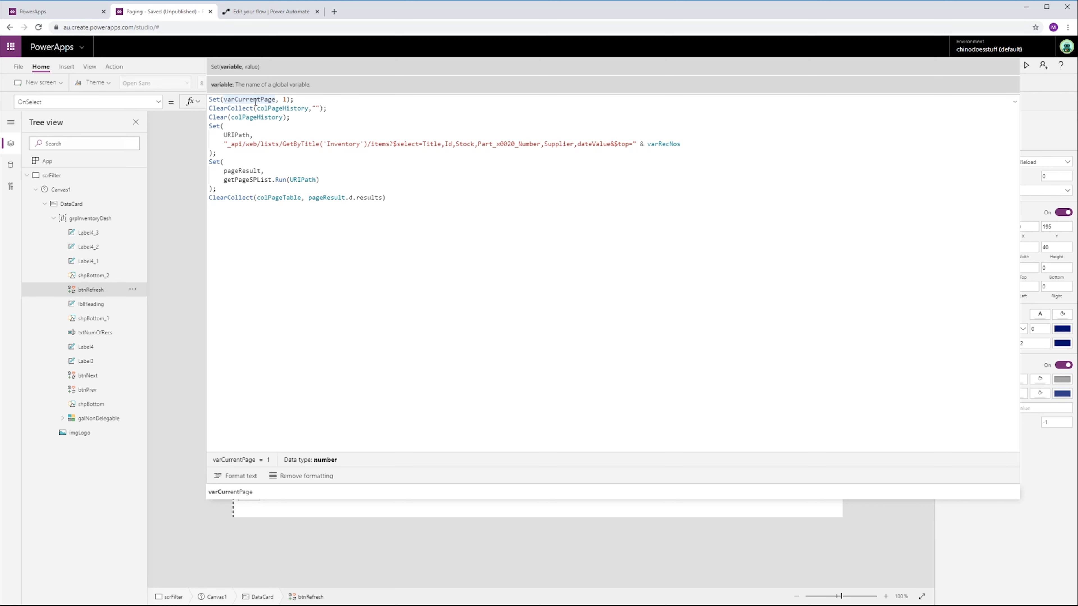
left_click(237, 107)
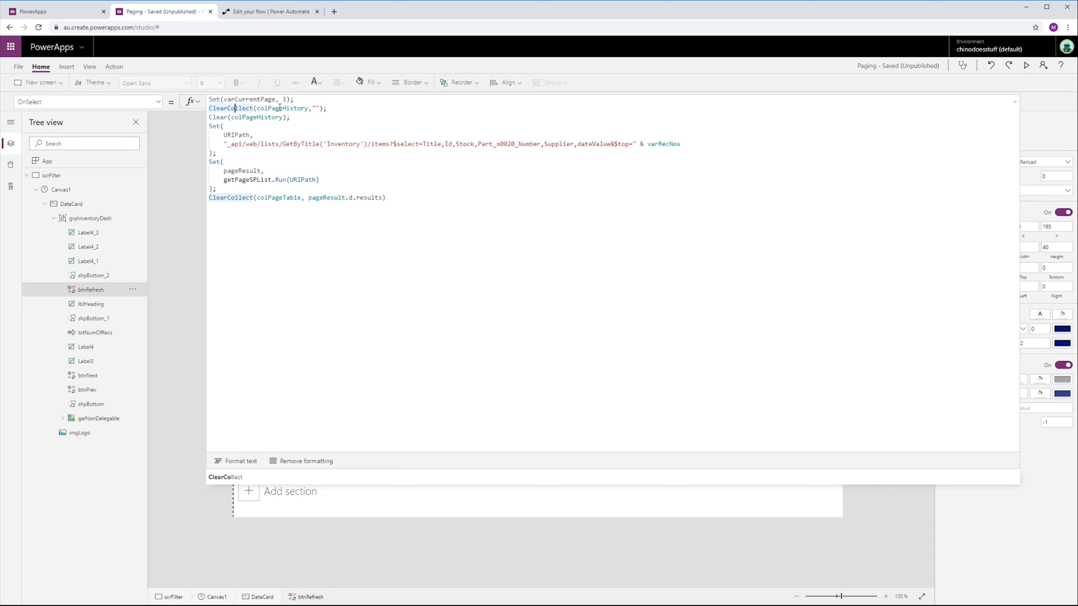
left_click(280, 109)
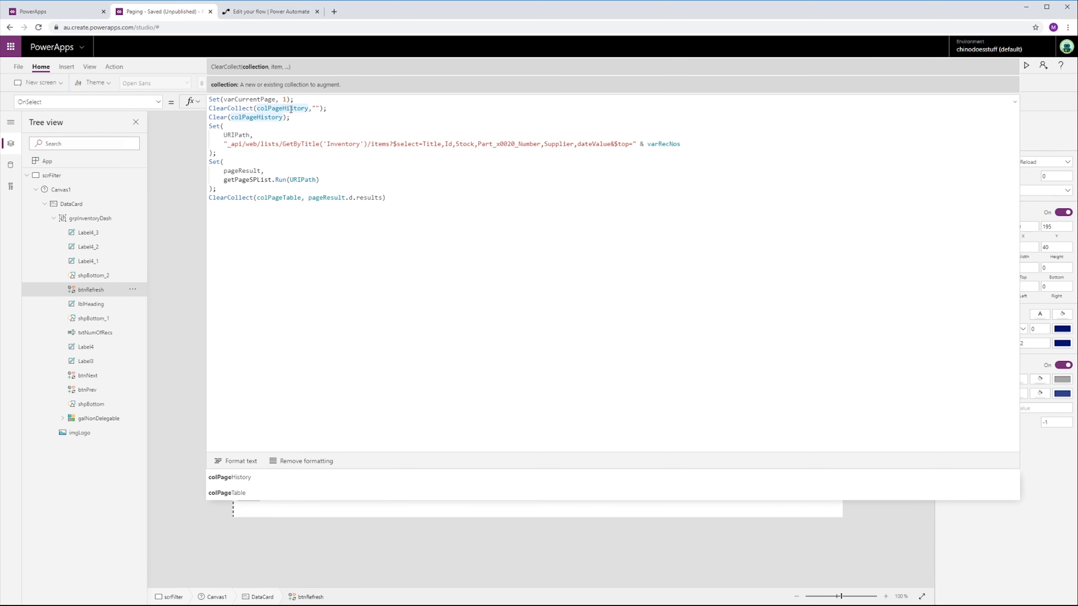
left_click(317, 109)
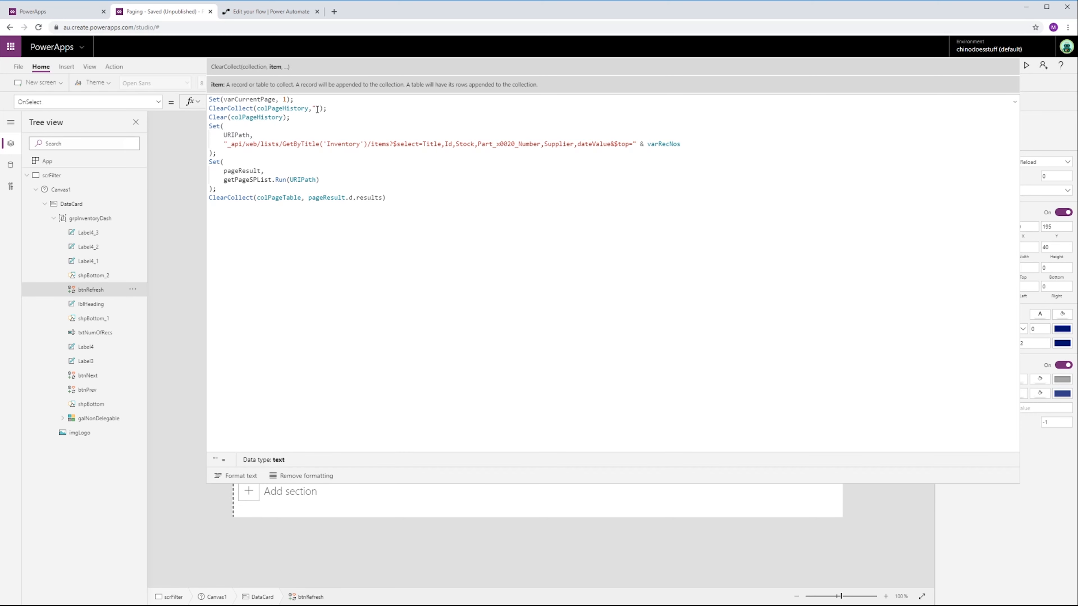
left_click(222, 118)
left_click(261, 118)
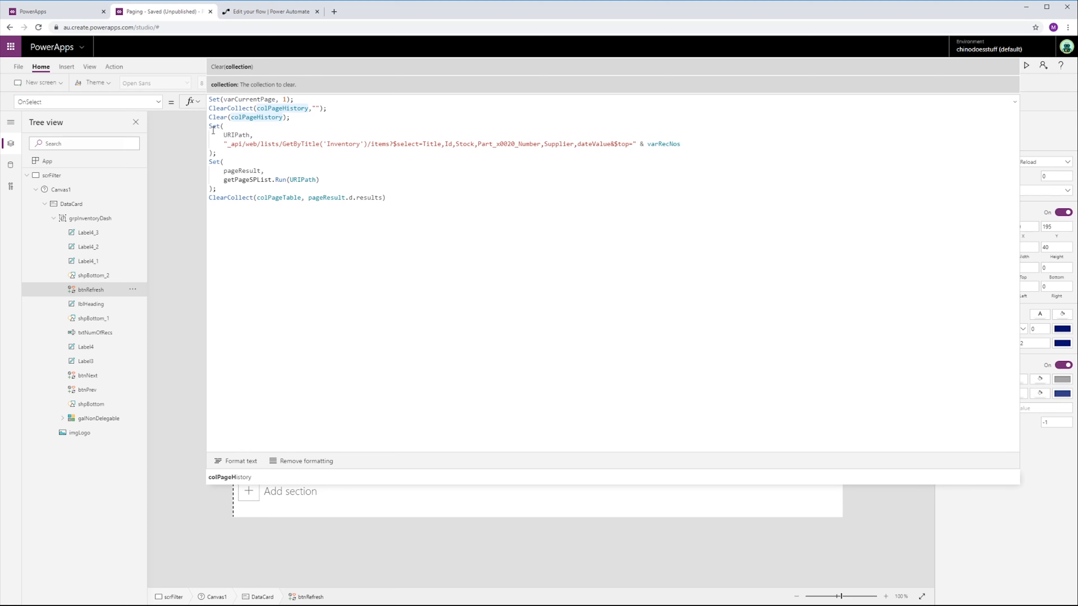
left_click(238, 135)
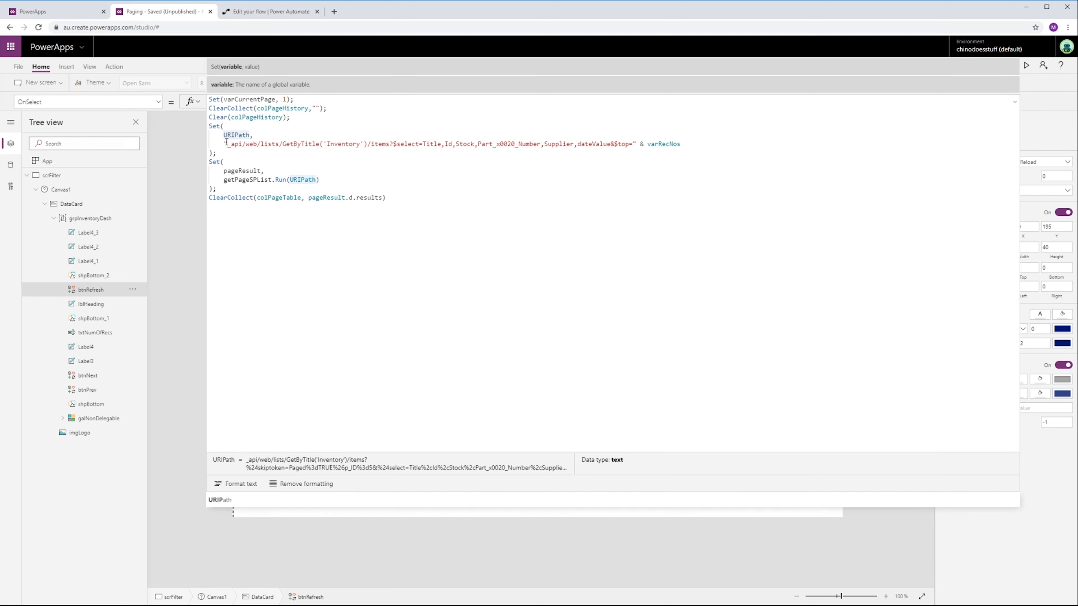
left_click(658, 144)
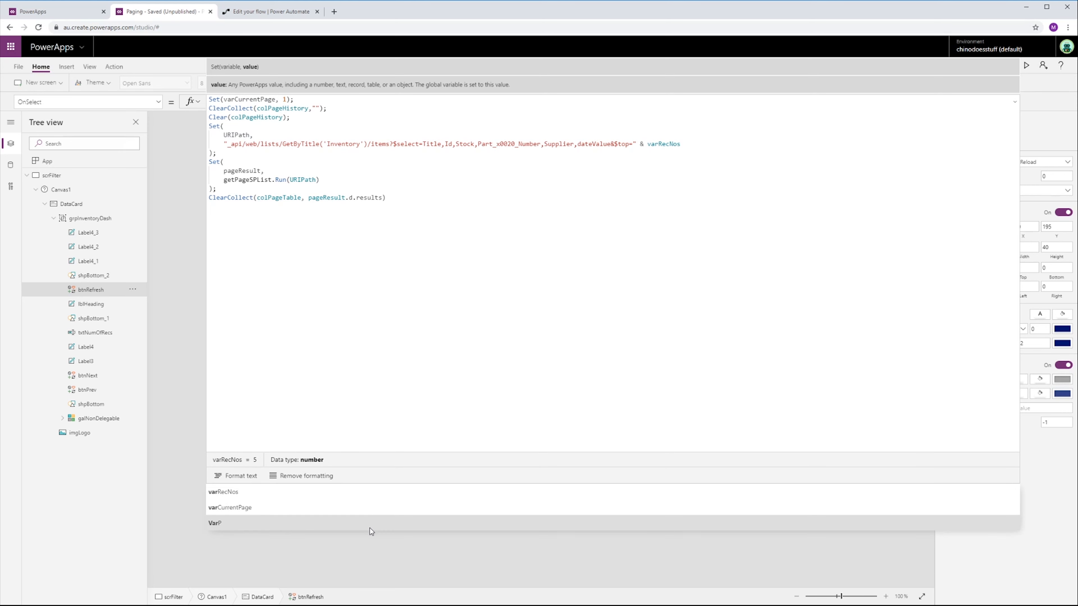
Step: Set a fixed $top=5 in the refresh icon's URIPath string, removing the appended varRecNos variable
left_click_drag(356, 484, 358, 302)
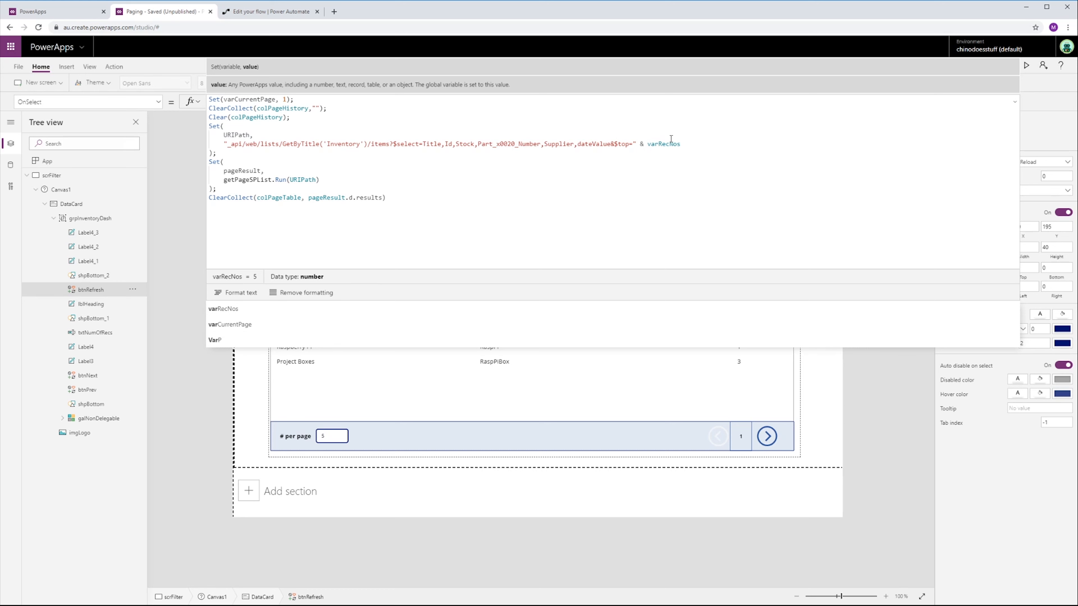
left_click(637, 143)
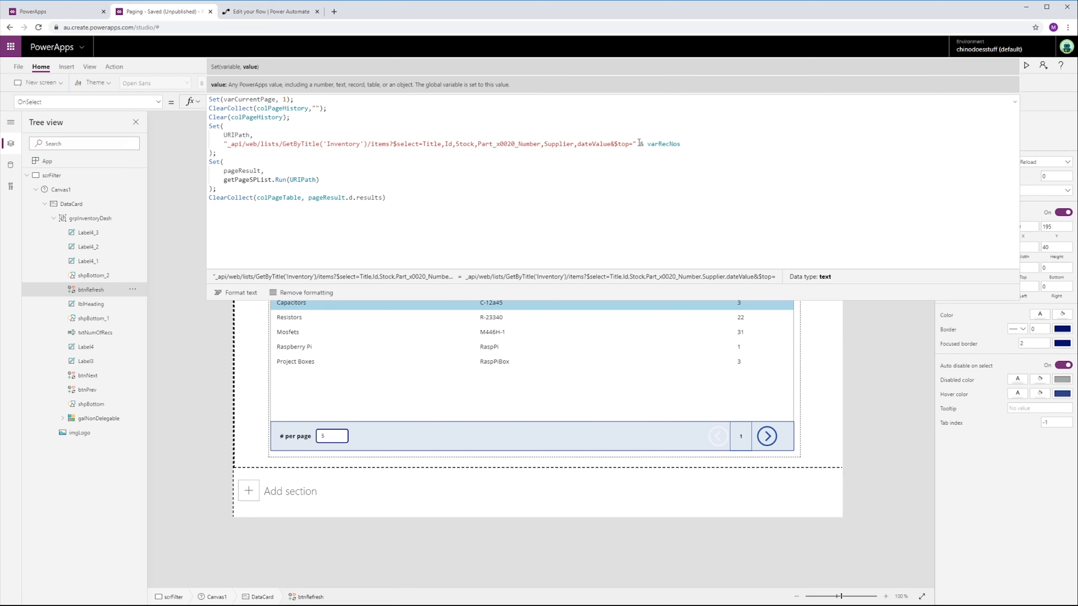
type("5")
left_click_drag(643, 144, 688, 144)
key("BackSpace")
key("BackSpace")
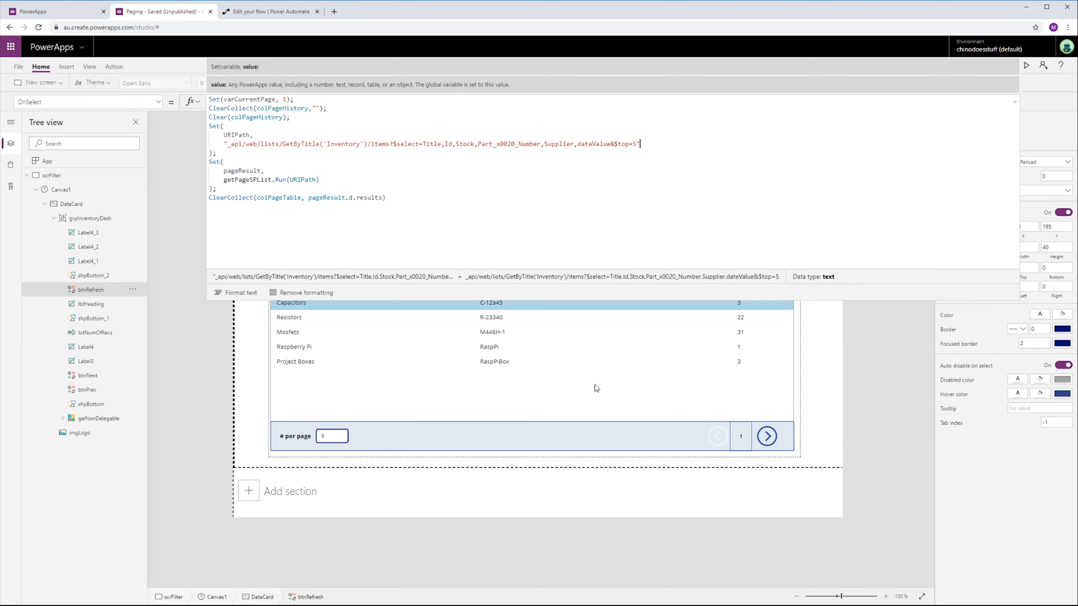